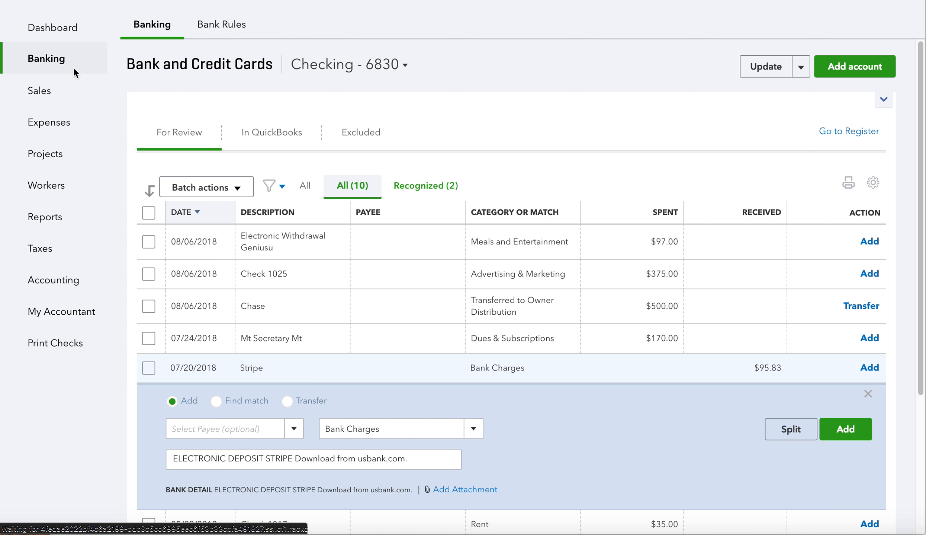
Review ABC Example Company's invoice and the payment recorded against it from the customer's transaction list
click(34, 101)
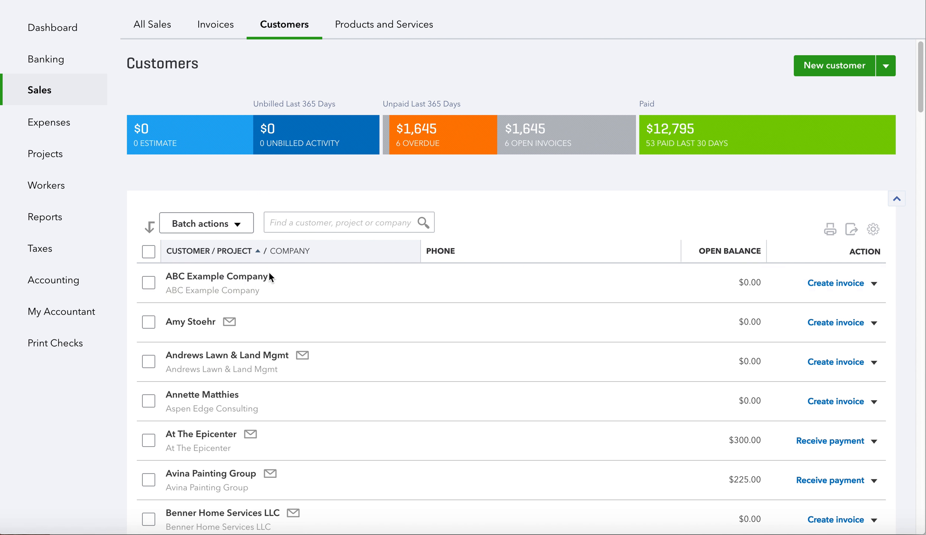
click(243, 274)
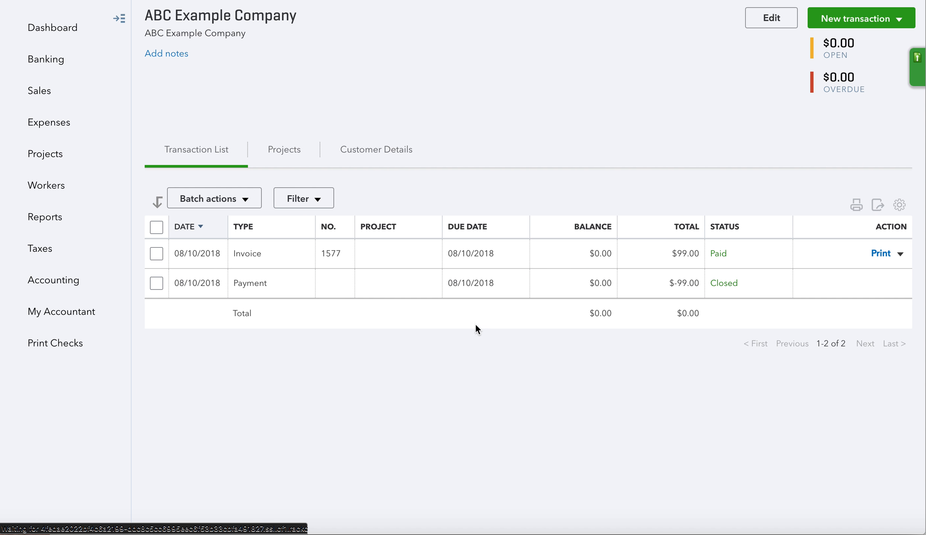
click(376, 261)
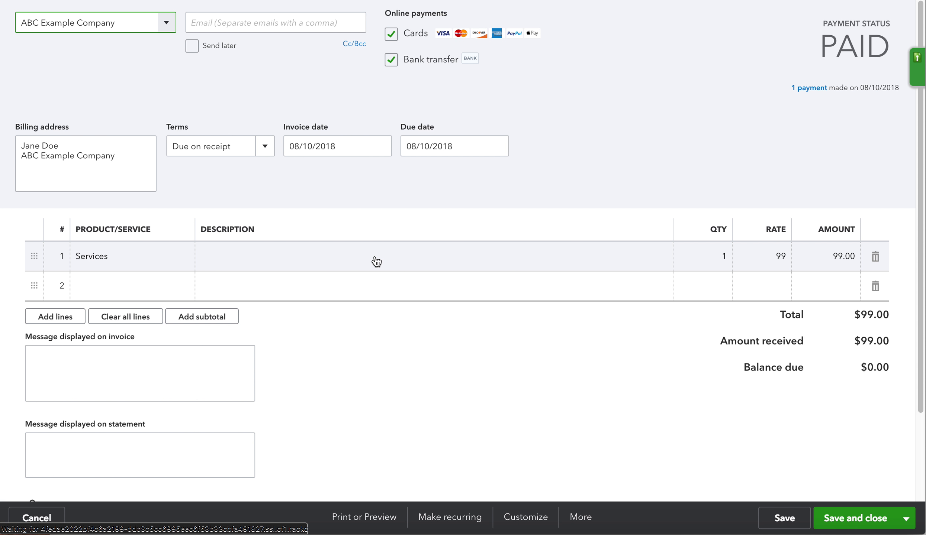
click(843, 525)
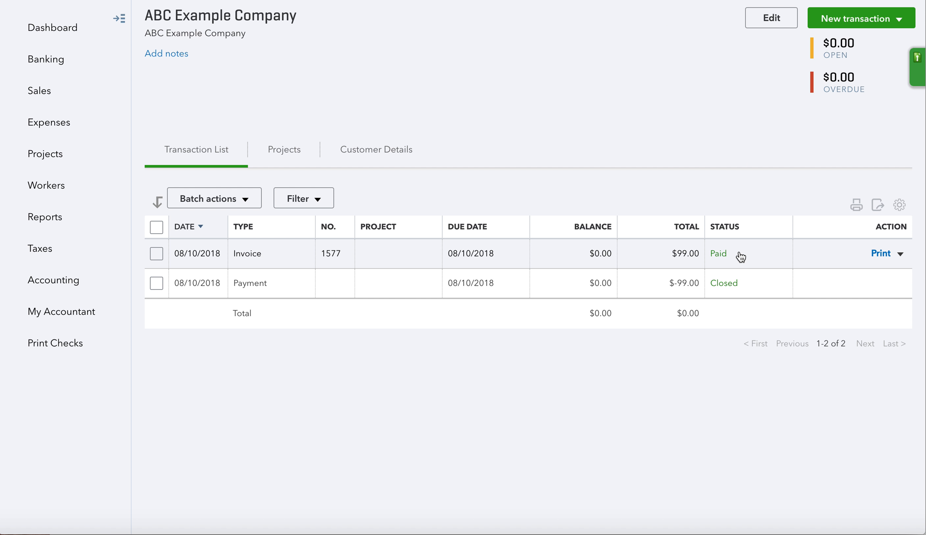
click(481, 285)
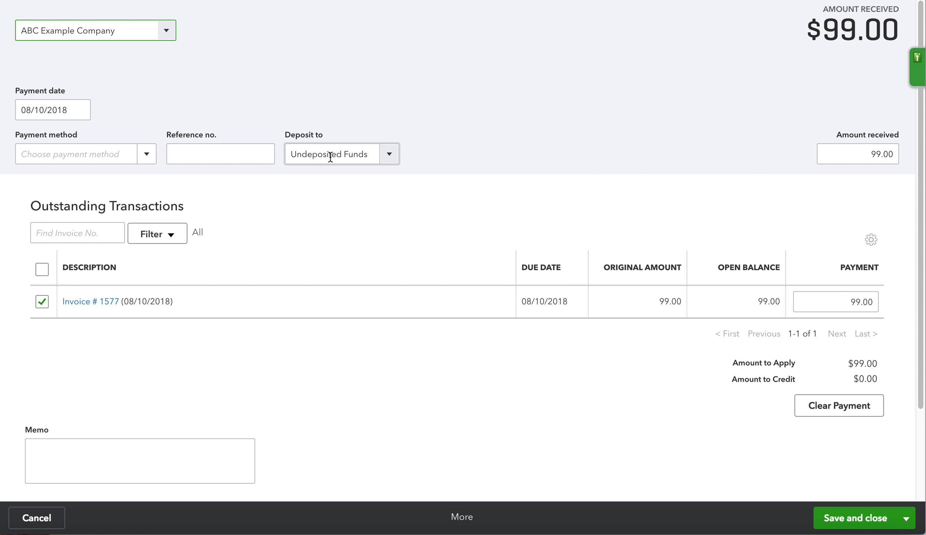
click(837, 520)
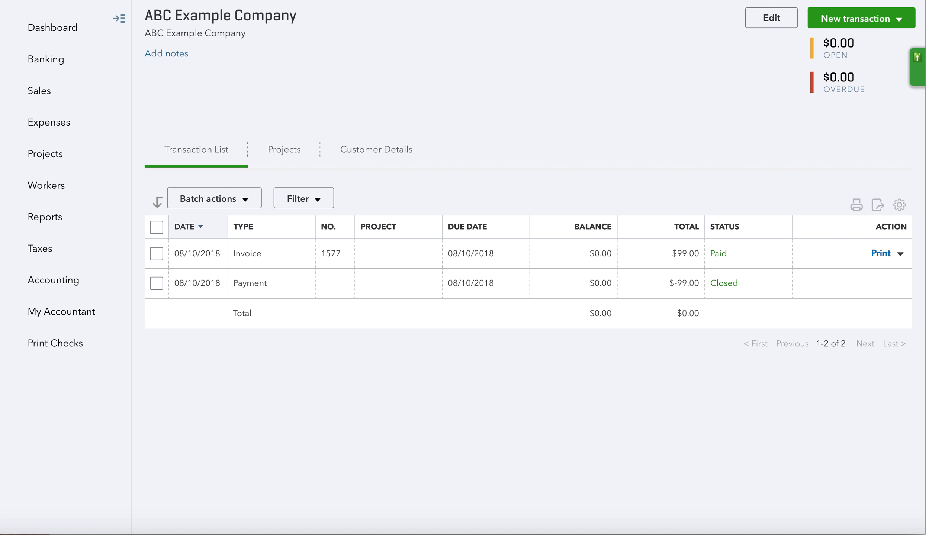
Start a new bank deposit and include the $99.00 payment from ABC Example Company
click(814, 0)
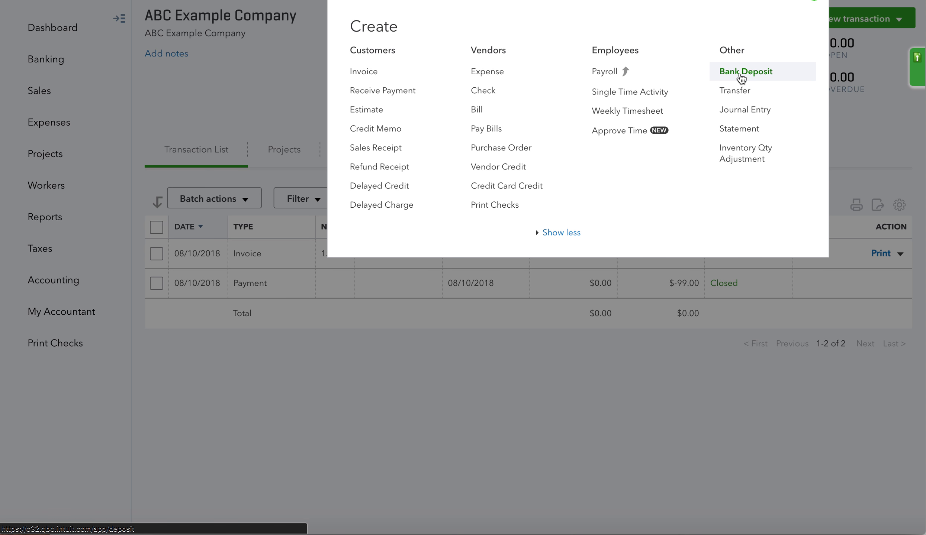
click(741, 76)
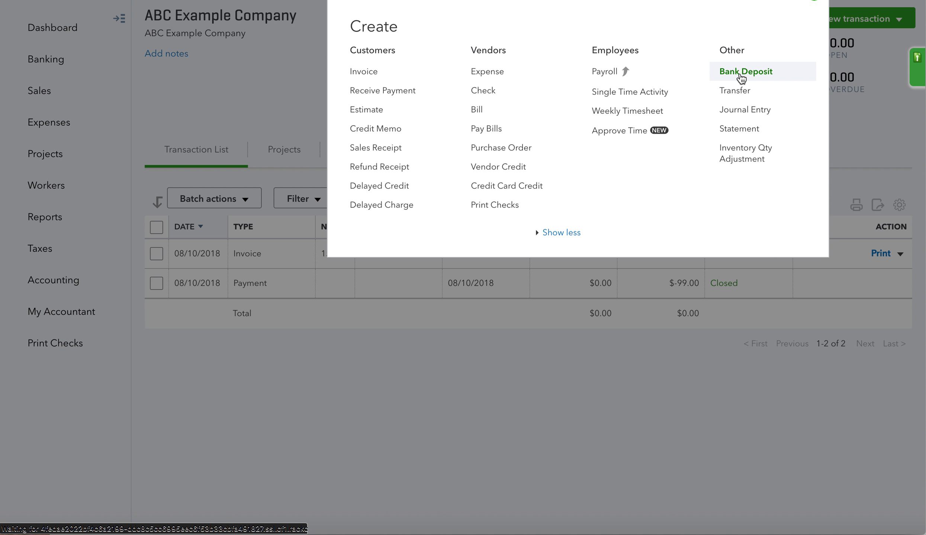
click(741, 72)
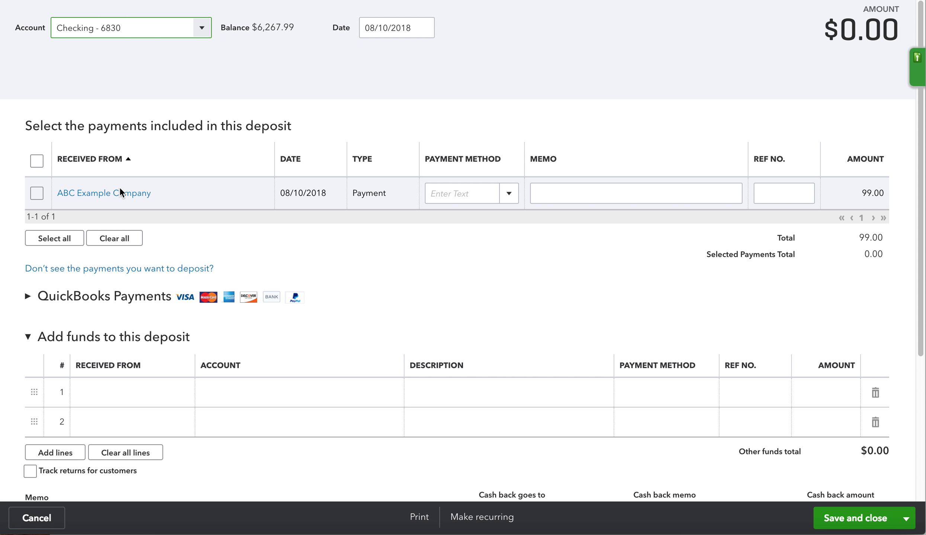
click(37, 193)
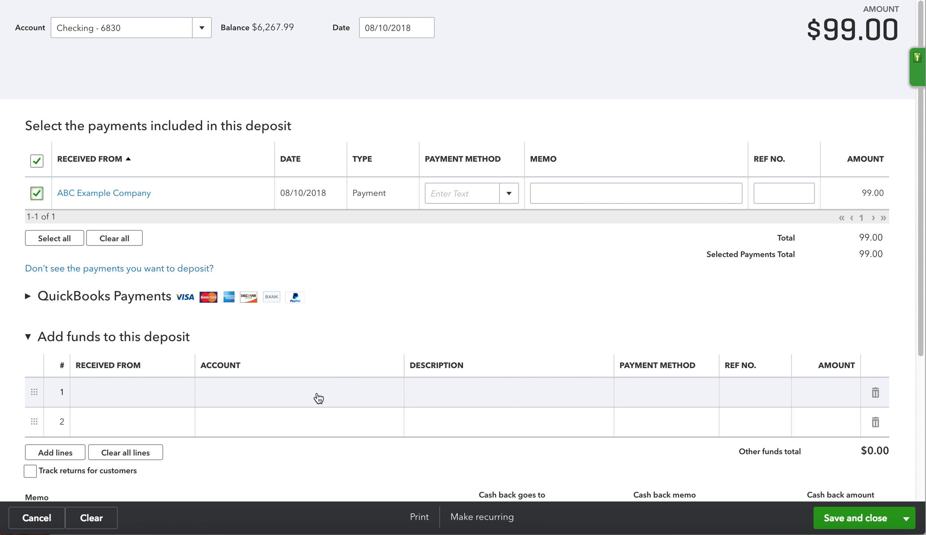
Add a funds line to the deposit with the account QuickBooks Payments Fees and the description Stripe
click(318, 396)
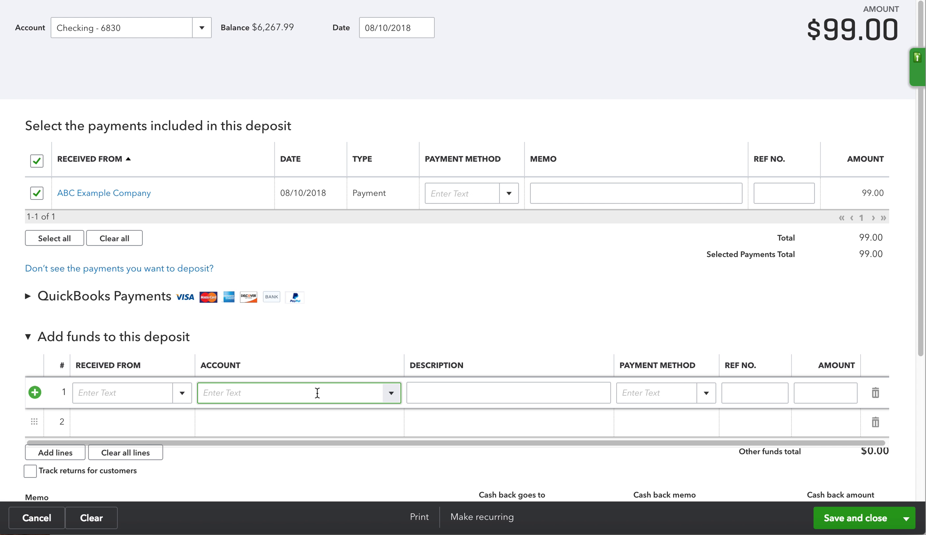
text(qui)
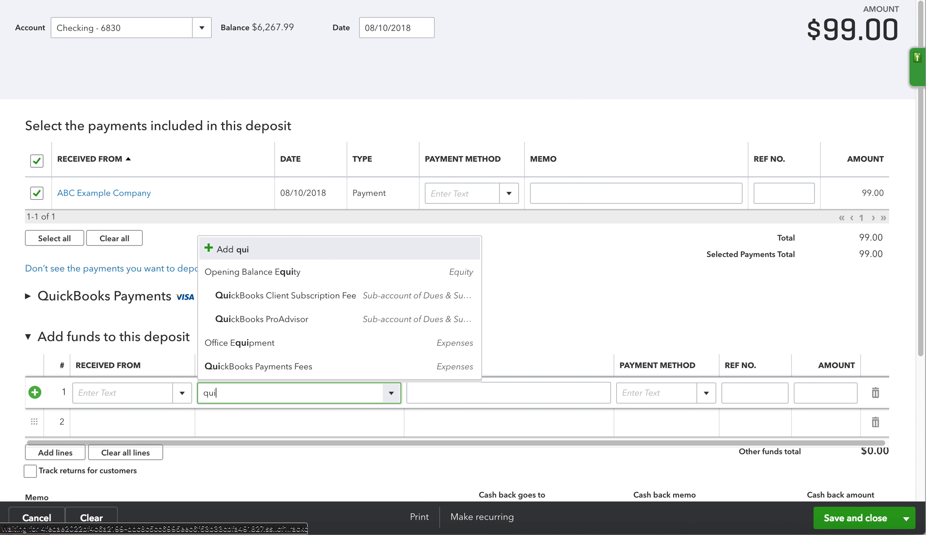
click(277, 367)
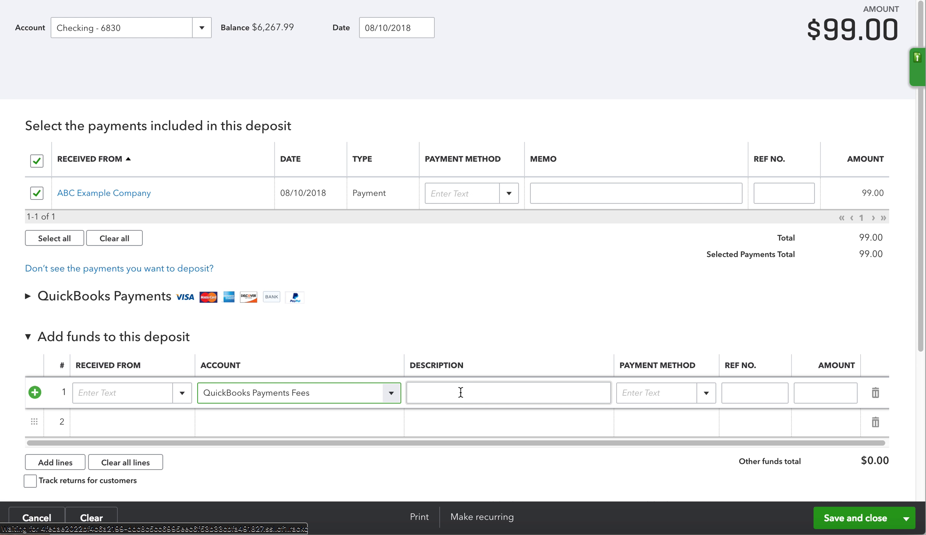
click(460, 392)
text(S)
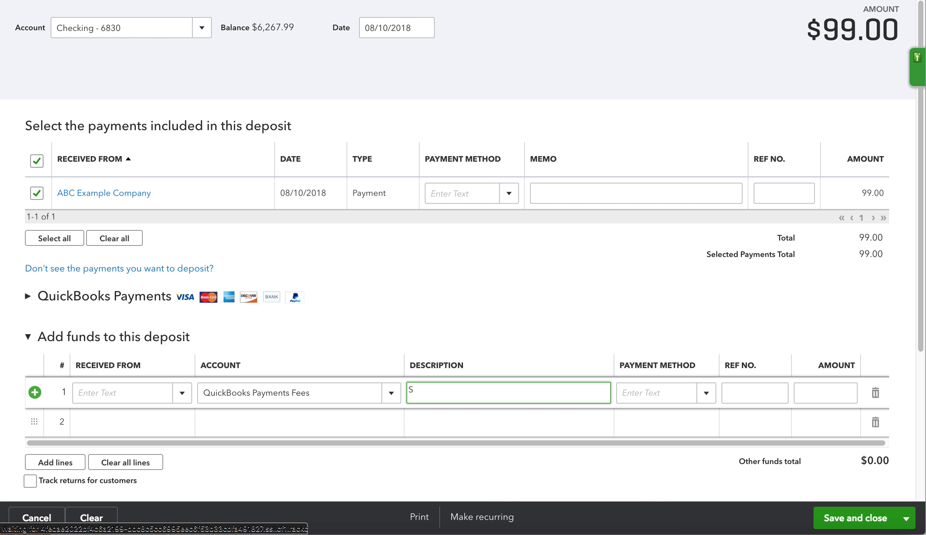
text(p)
key(BackSpace)
text(tripe)
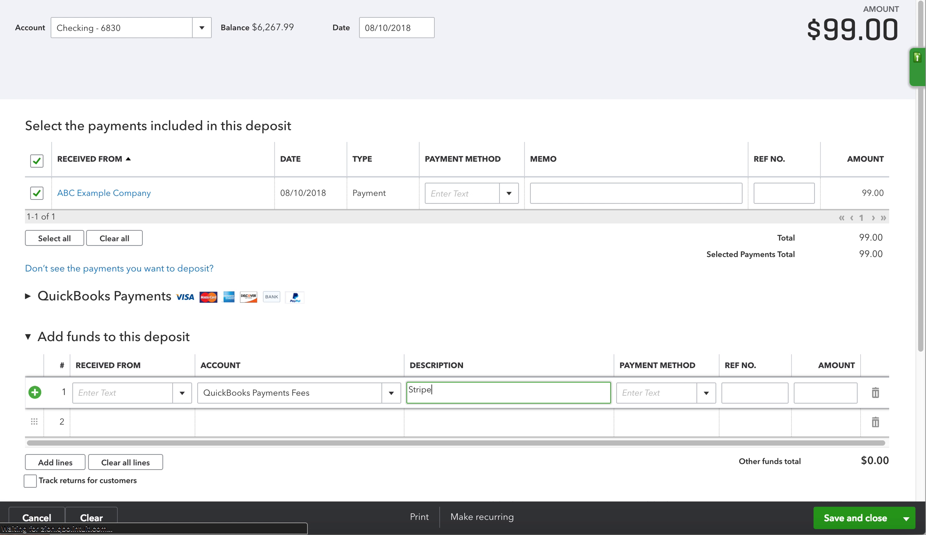
Set the Stripe fee line's amount to -3.17, then save and close the deposit
key(Tab)
key(Tab)
key(Tab)
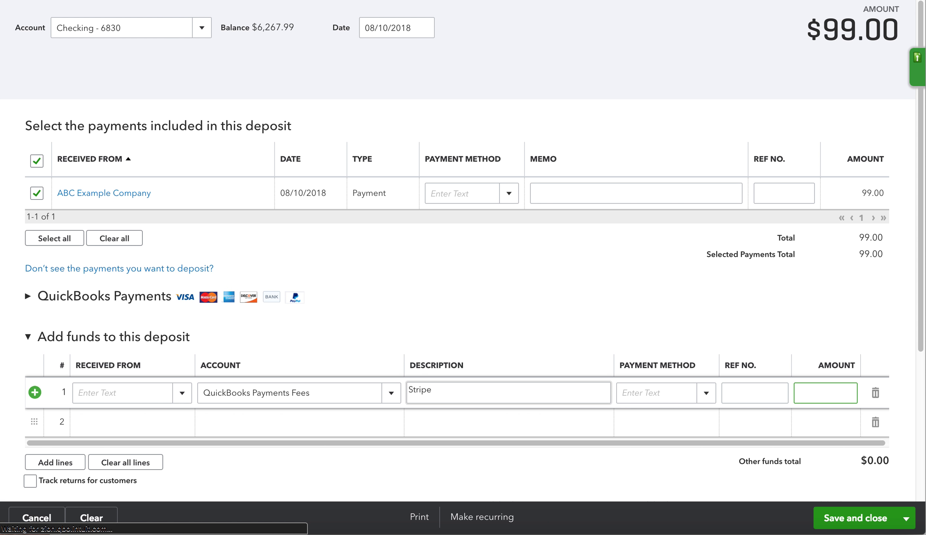
text(-)
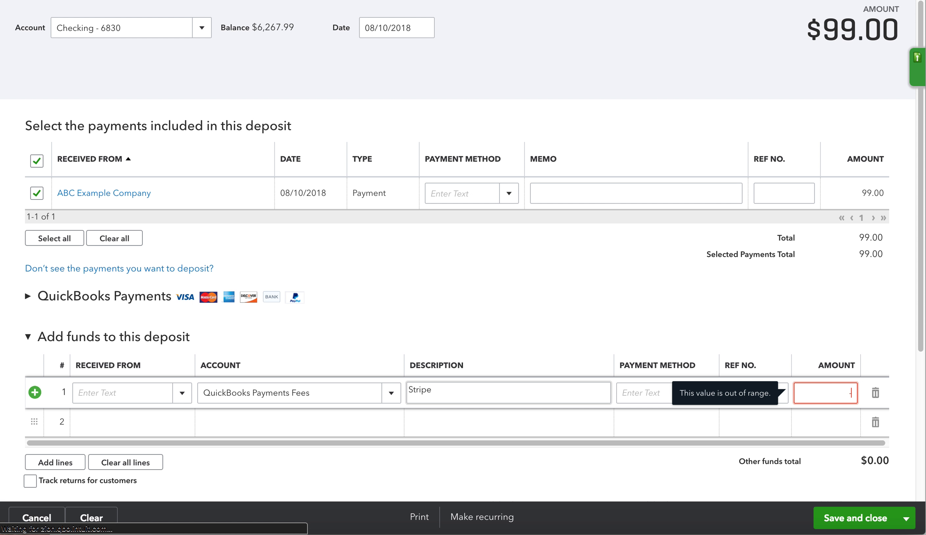
text(3.17)
key(Tab)
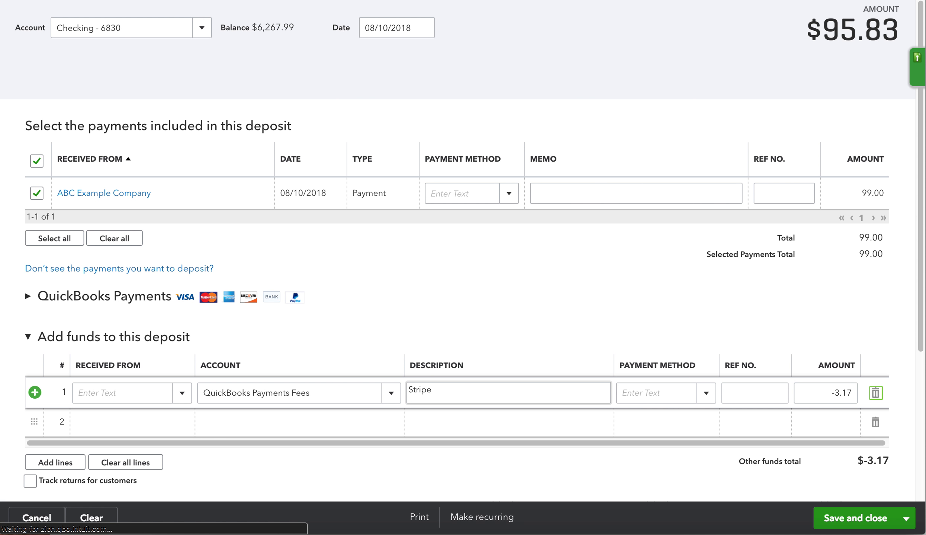
scroll(546, 401, down, 3)
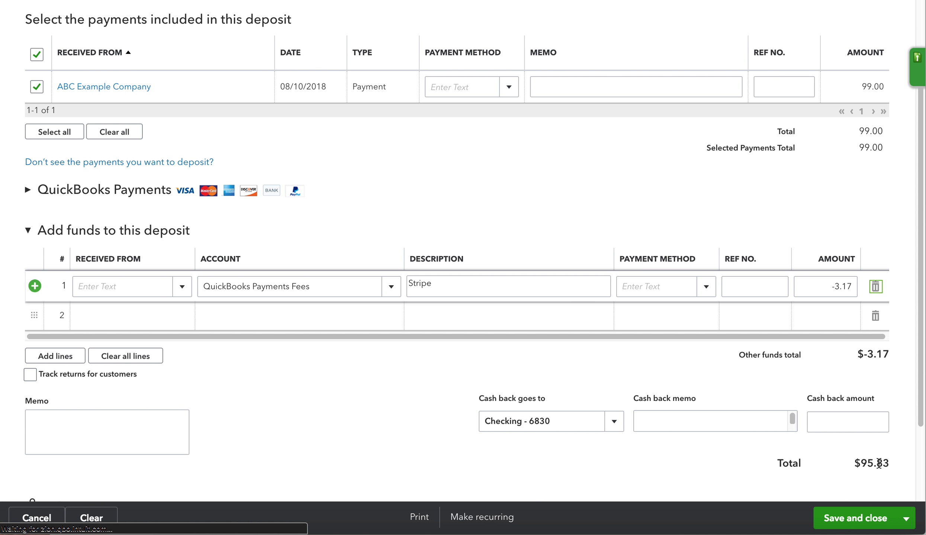
scroll(798, 249, up, 3)
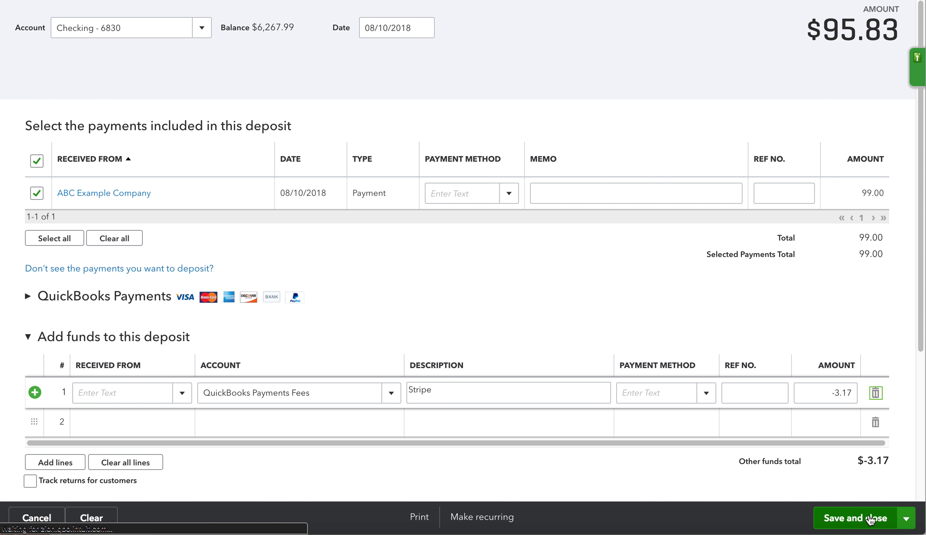
click(871, 521)
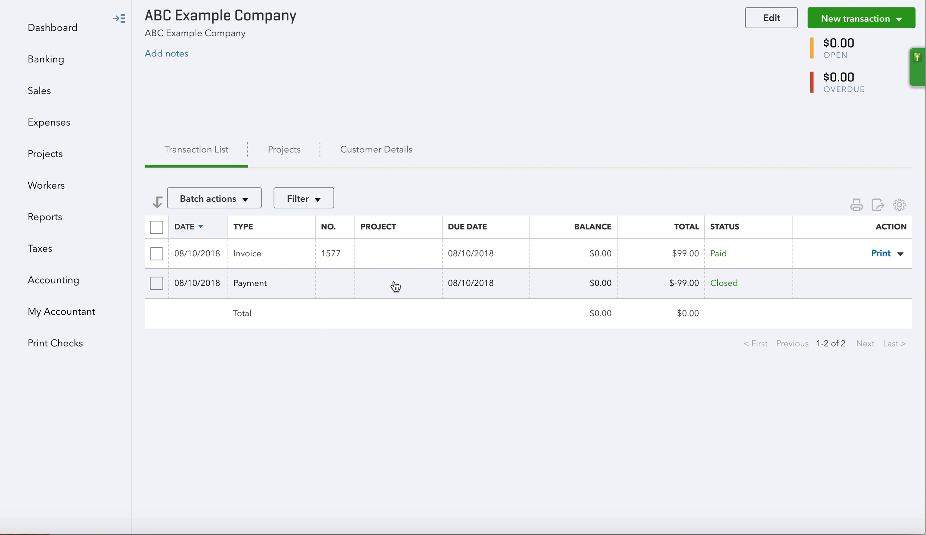
Open the match search for the 07/20/2018 Stripe transaction in the bank transactions awaiting review
click(48, 64)
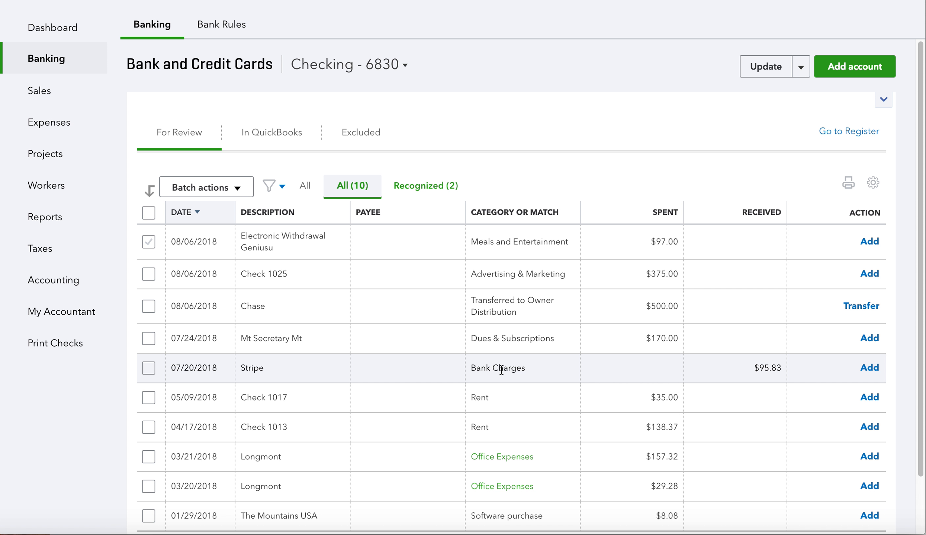
click(500, 368)
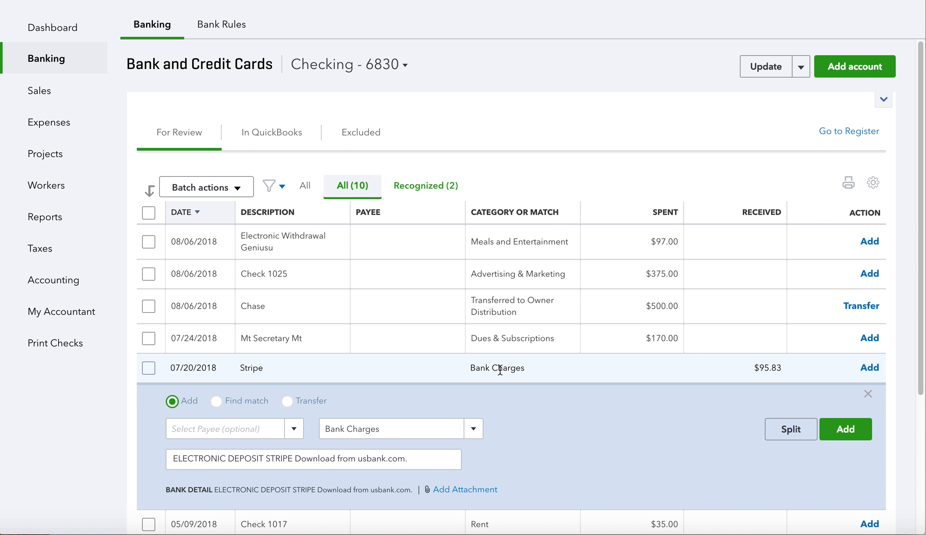
click(216, 400)
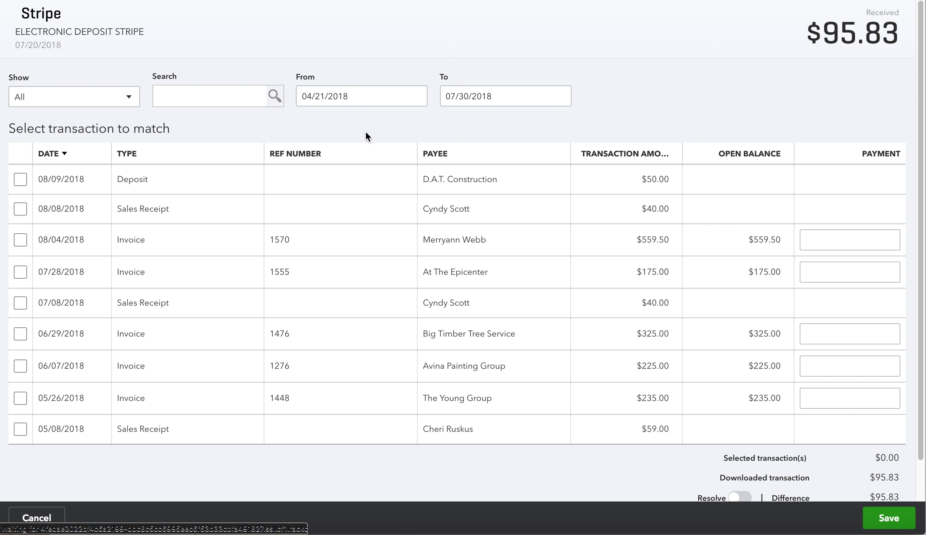
Set the match date range to 07/30/2018 through 08/10/2018 and match the Stripe transaction to the $95.83 deposit
click(415, 96)
click(419, 129)
click(420, 129)
click(420, 129)
click(419, 129)
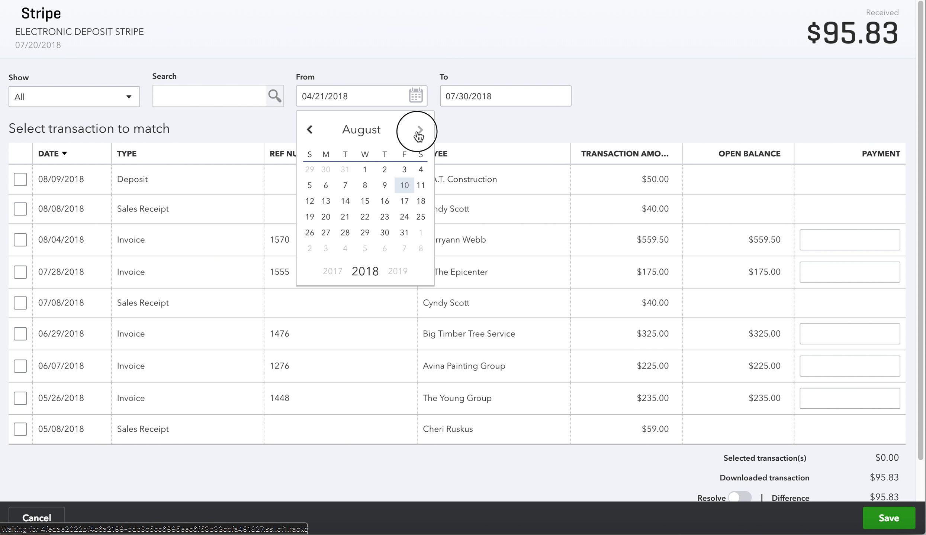
click(420, 130)
click(309, 130)
click(395, 188)
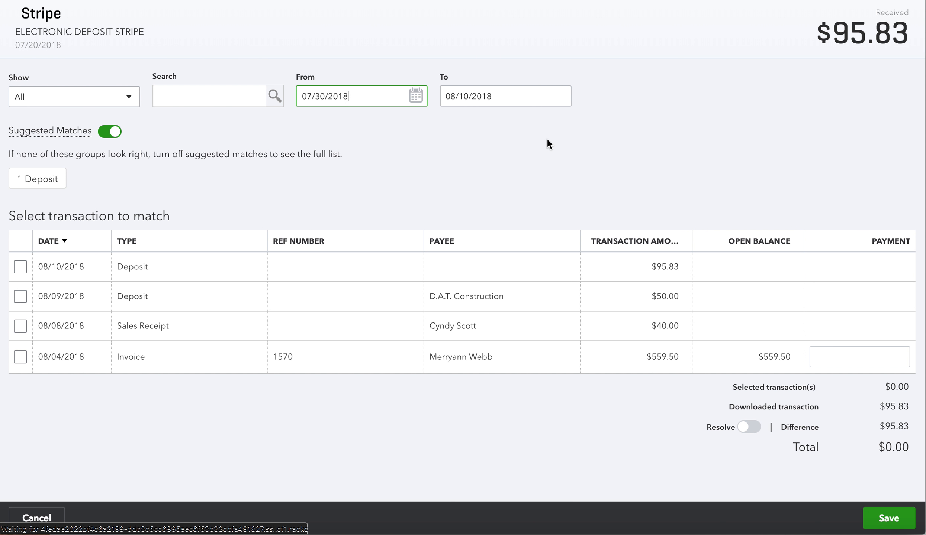
click(21, 266)
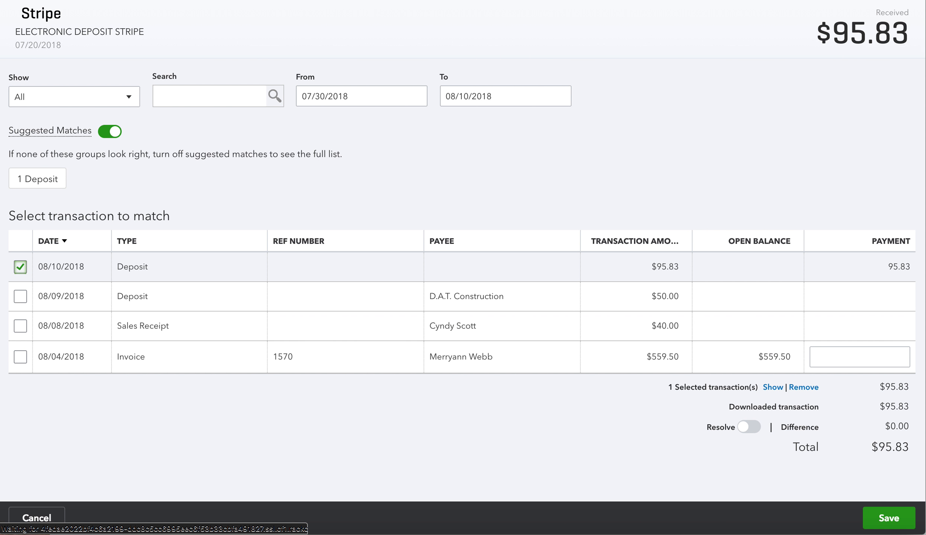
click(889, 518)
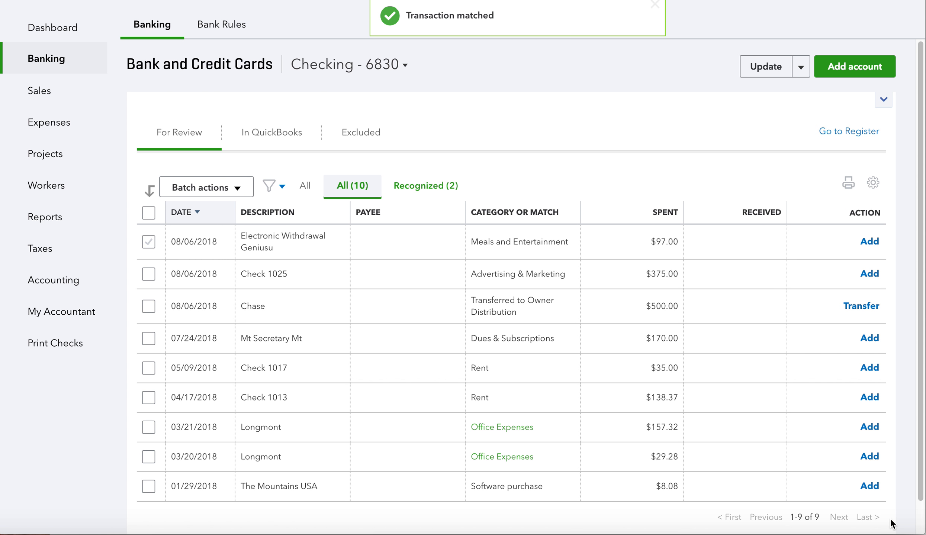